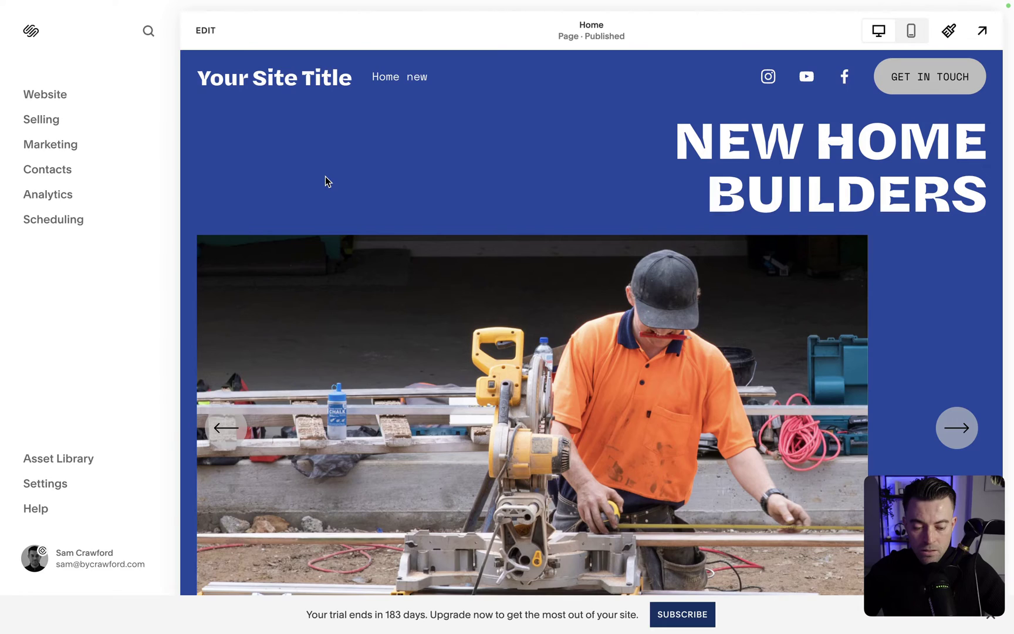
Step: Create an Archive blog page from a blog layout and open a new untitled post
{"action": "left_click", "coordinate": [50, 95]}
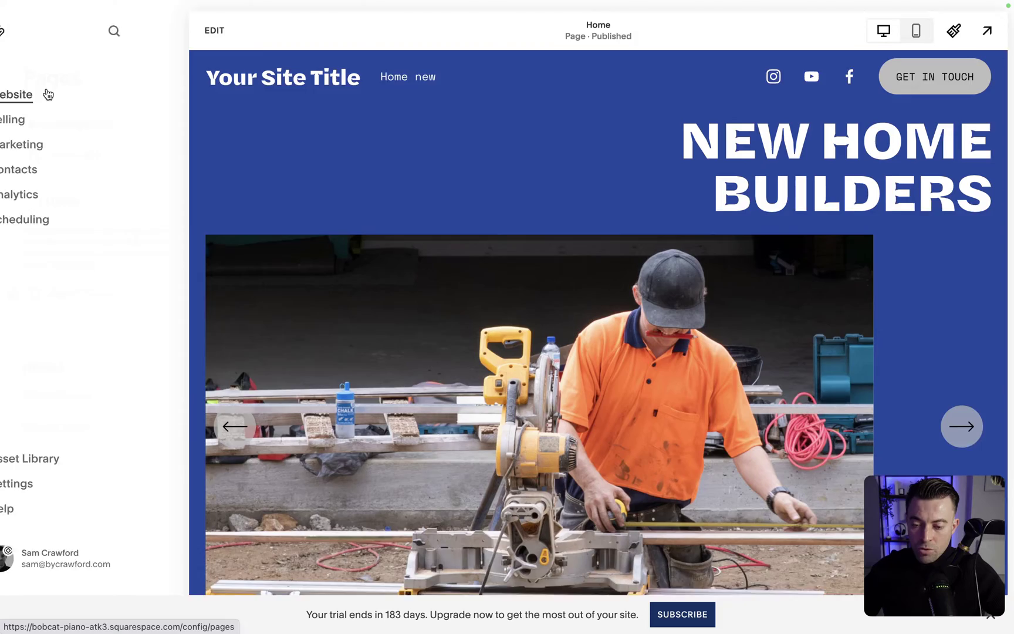
{"action": "left_click", "coordinate": [191, 124]}
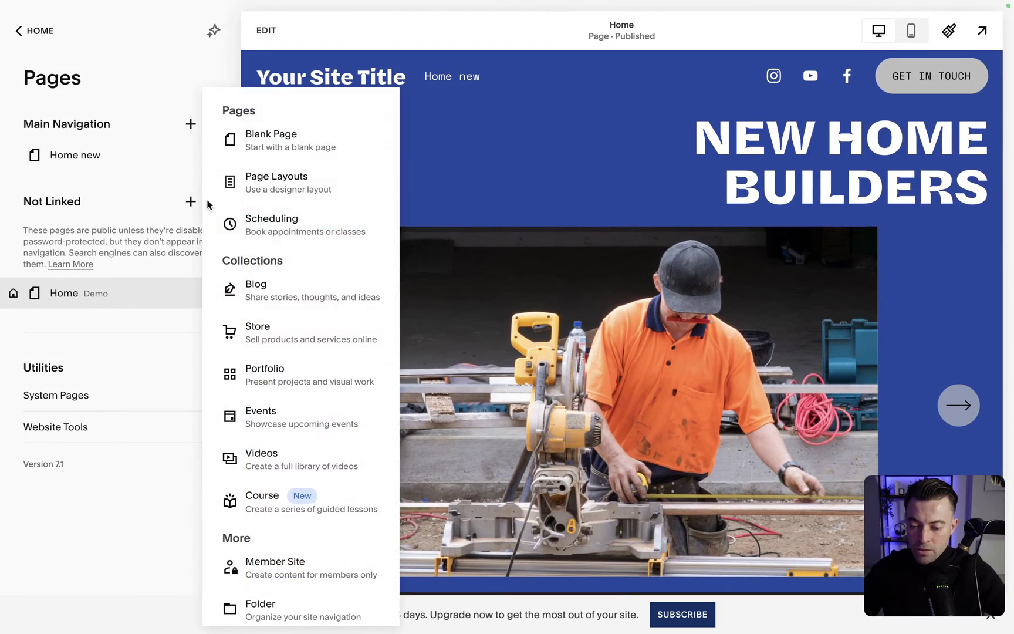
{"action": "left_click", "coordinate": [273, 287]}
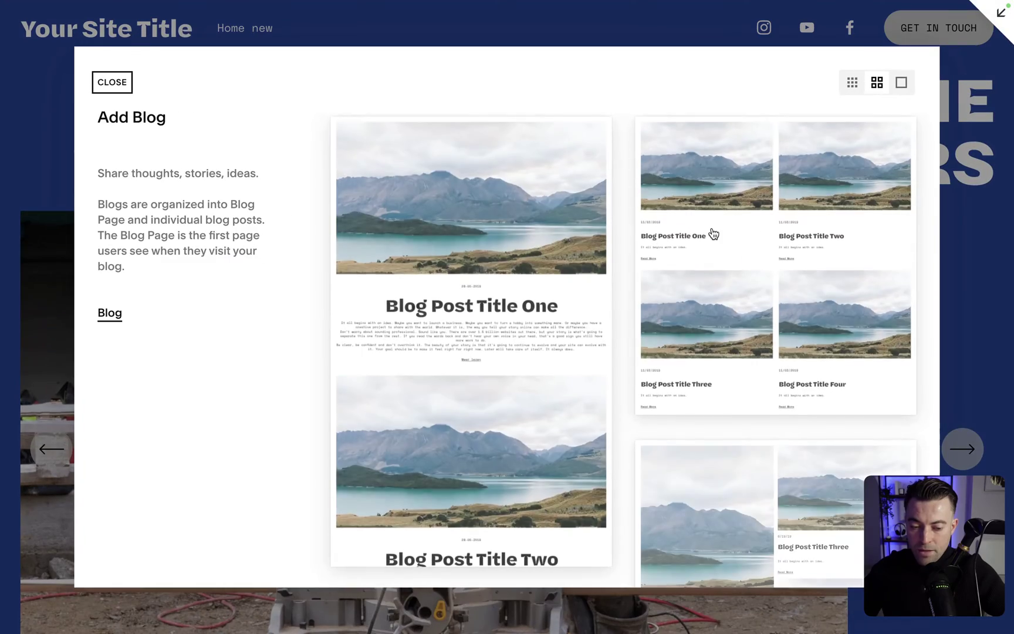
{"action": "left_click", "coordinate": [710, 232]}
{"action": "type", "text": "Archive"}
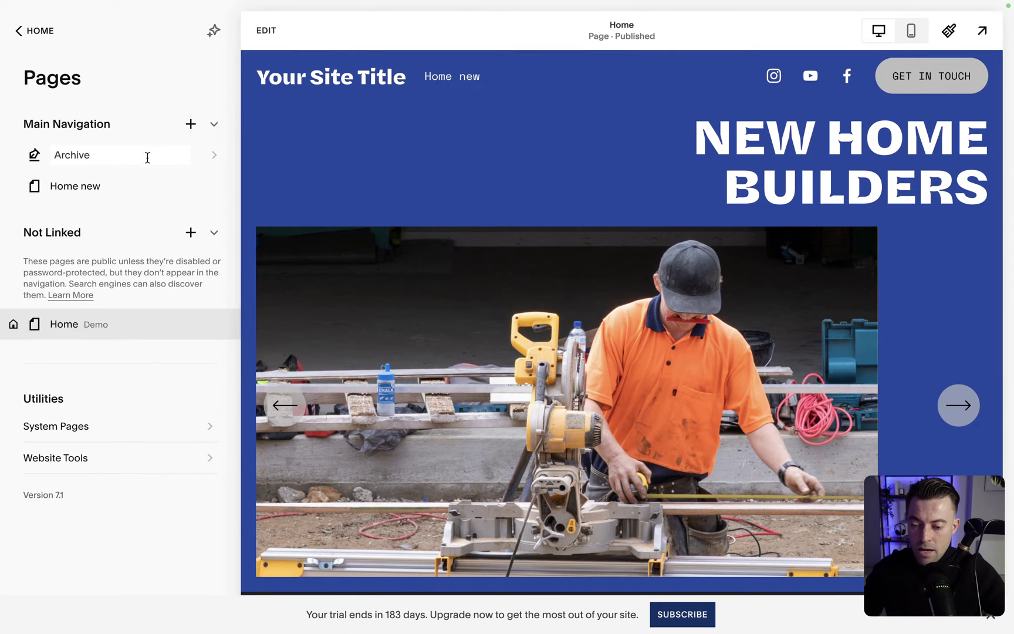
{"action": "key", "text": "Return"}
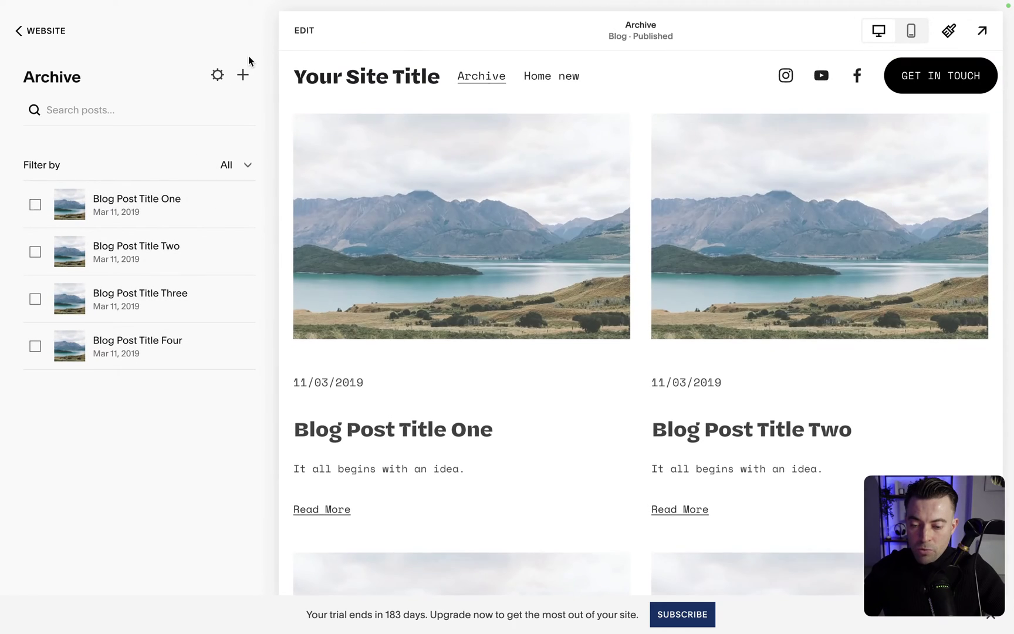
{"action": "left_click", "coordinate": [244, 75]}
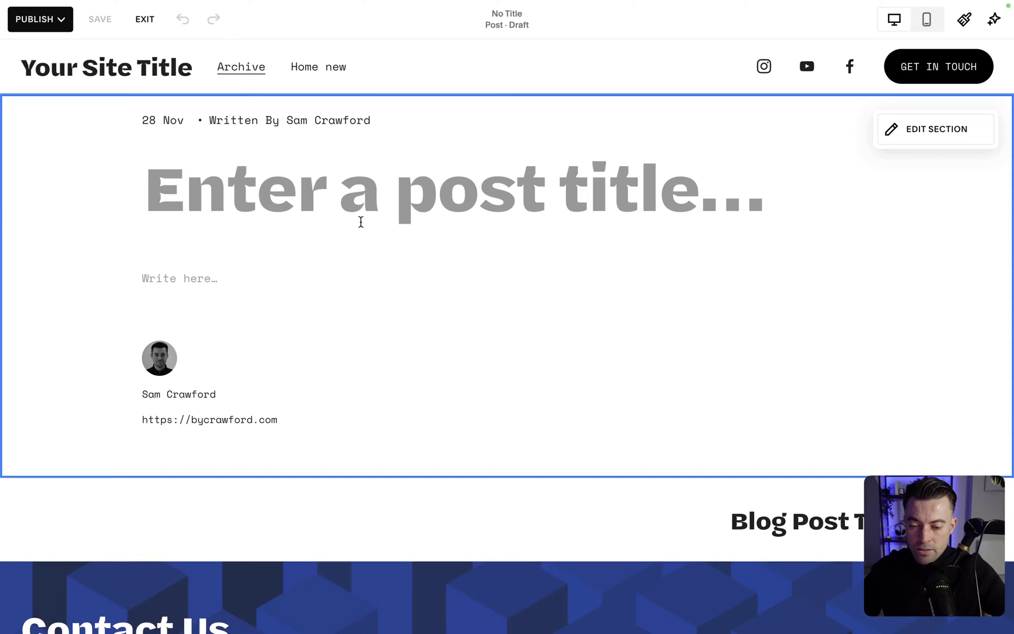
{"action": "type", "text": "Title of blog"}
Step: Start the body of 'Title of blog' and enable Squarespace AI by accepting its terms
{"action": "left_click", "coordinate": [281, 283]}
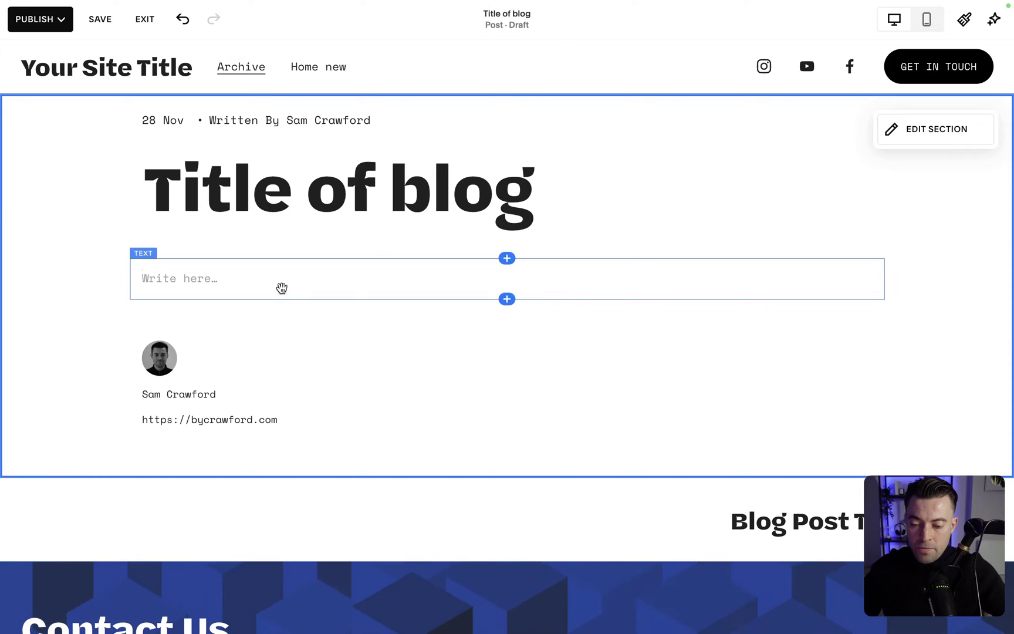
{"action": "left_click", "coordinate": [145, 233]}
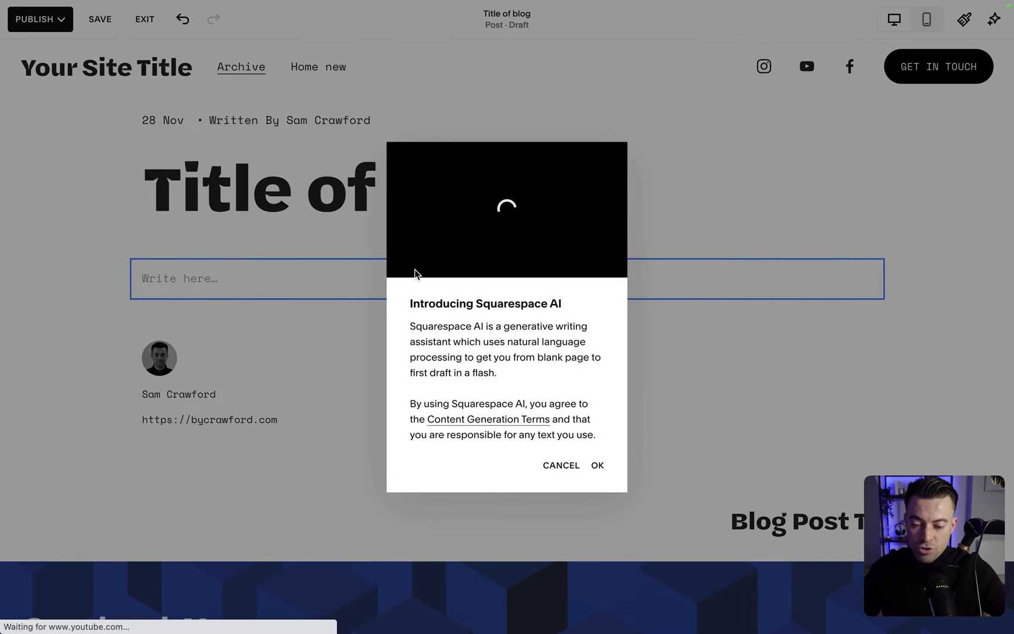
{"action": "left_click", "coordinate": [600, 467]}
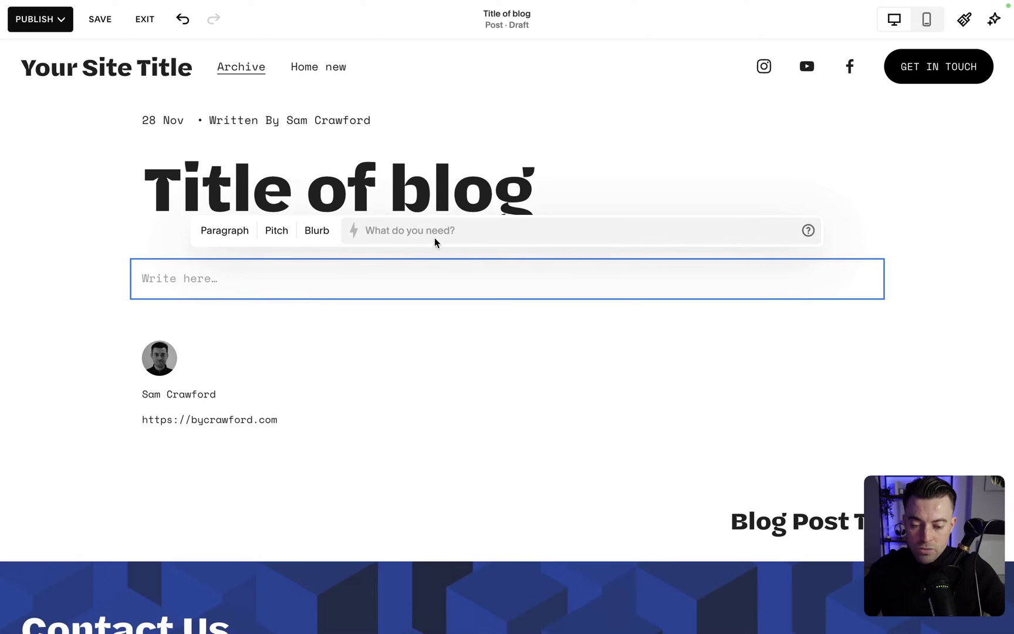
{"action": "type", "text": "Gen"}
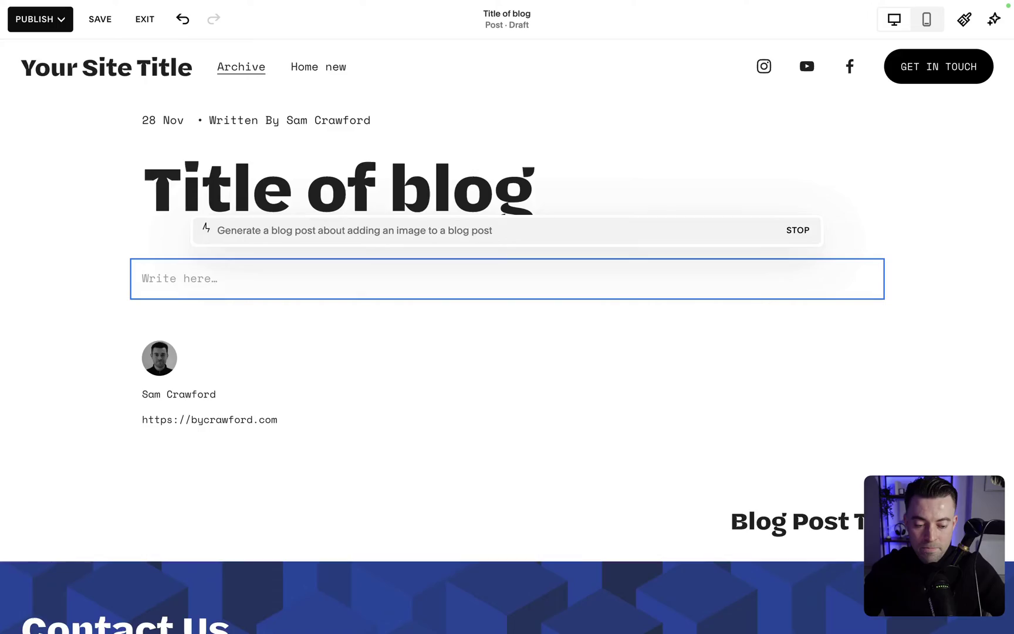
{"action": "scroll", "coordinate": [341, 349], "scroll_direction": "up", "scroll_amount": 1}
{"action": "scroll", "coordinate": [341, 349], "scroll_direction": "up", "scroll_amount": 4}
{"action": "scroll", "coordinate": [341, 348], "scroll_direction": "up", "scroll_amount": 1}
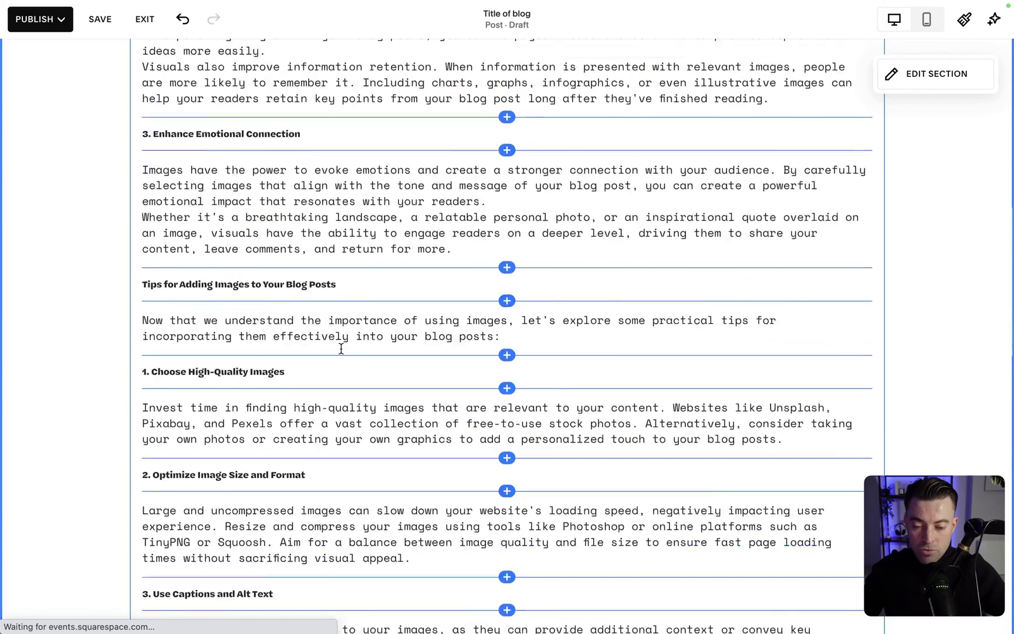
{"action": "scroll", "coordinate": [341, 349], "scroll_direction": "up", "scroll_amount": 3}
{"action": "scroll", "coordinate": [341, 349], "scroll_direction": "up", "scroll_amount": 1}
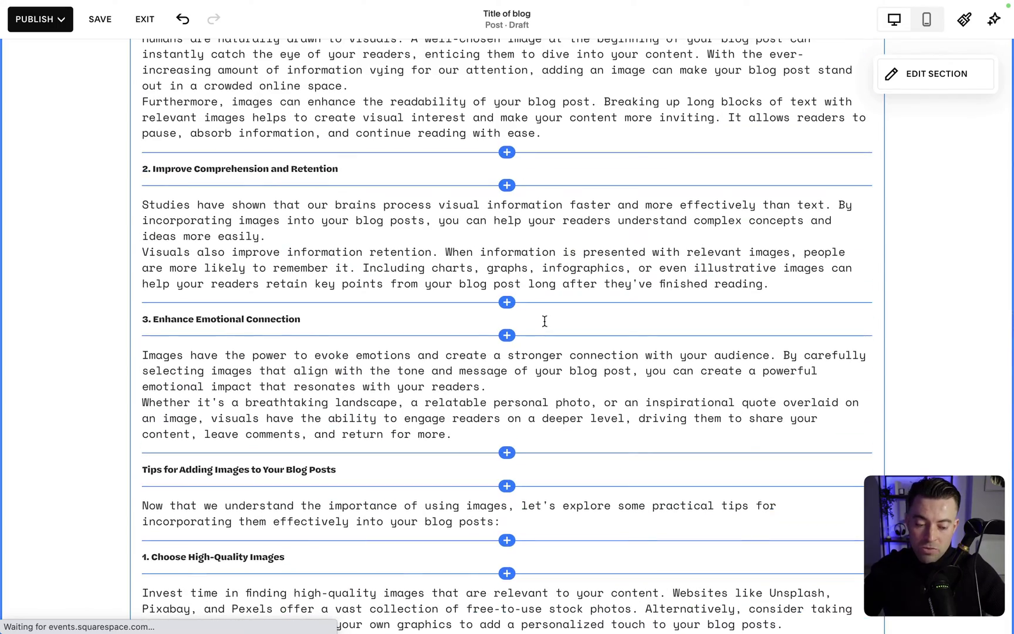
{"action": "scroll", "coordinate": [513, 317], "scroll_direction": "up", "scroll_amount": 4}
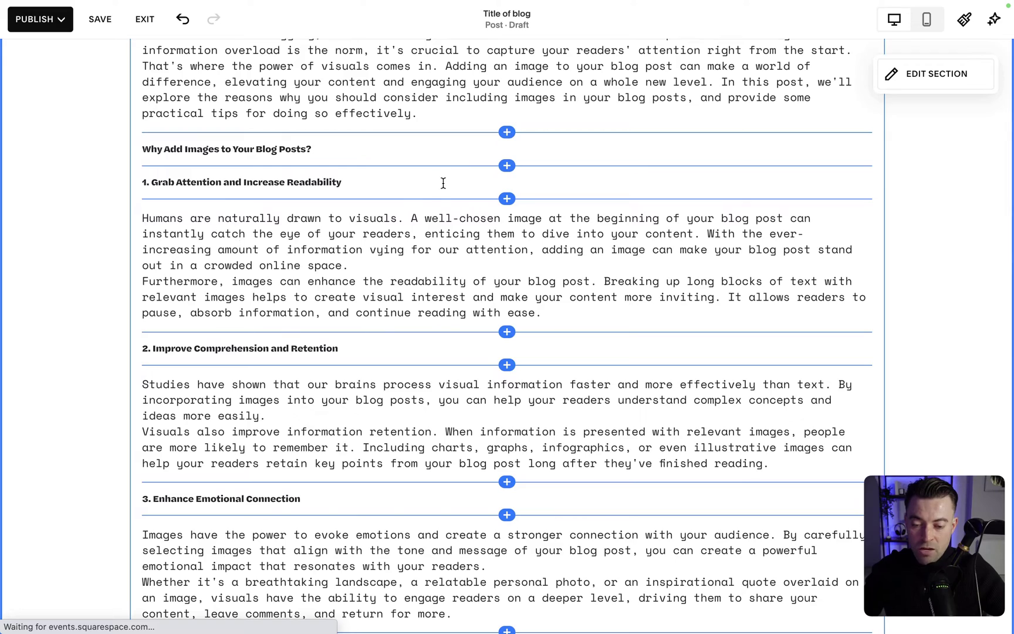
{"action": "scroll", "coordinate": [444, 183], "scroll_direction": "up", "scroll_amount": 4}
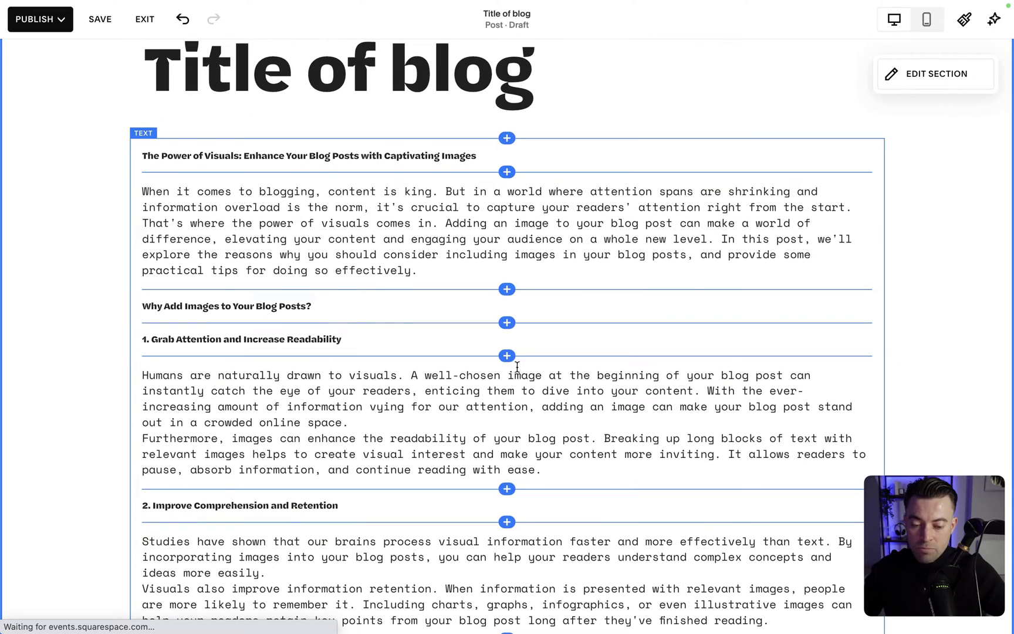
{"action": "scroll", "coordinate": [517, 366], "scroll_direction": "down", "scroll_amount": 2}
{"action": "scroll", "coordinate": [520, 366], "scroll_direction": "down", "scroll_amount": 2}
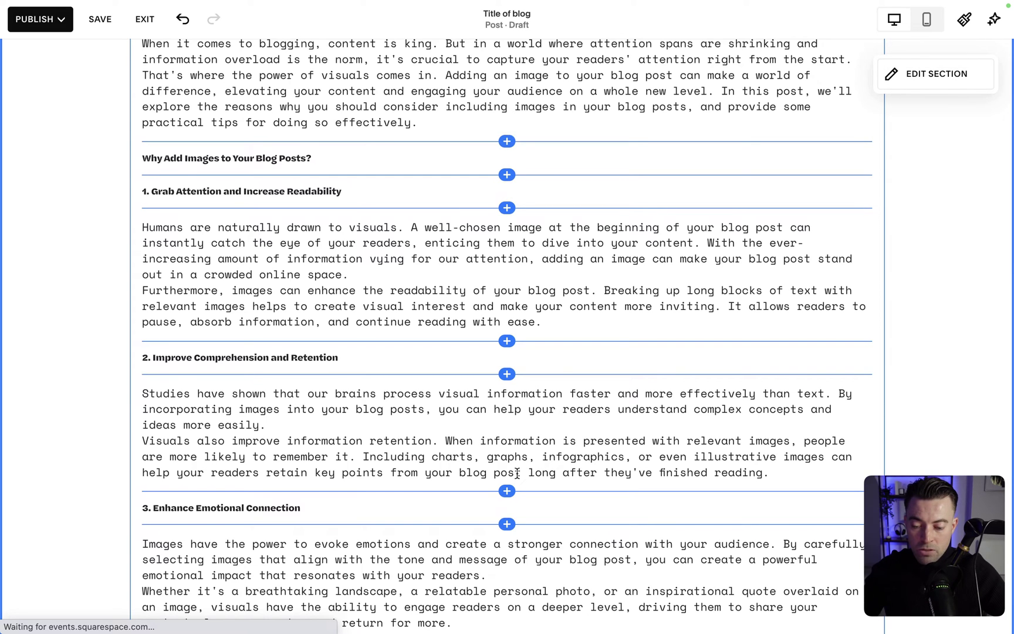
{"action": "scroll", "coordinate": [517, 474], "scroll_direction": "down", "scroll_amount": 2}
{"action": "scroll", "coordinate": [381, 451], "scroll_direction": "down", "scroll_amount": 1}
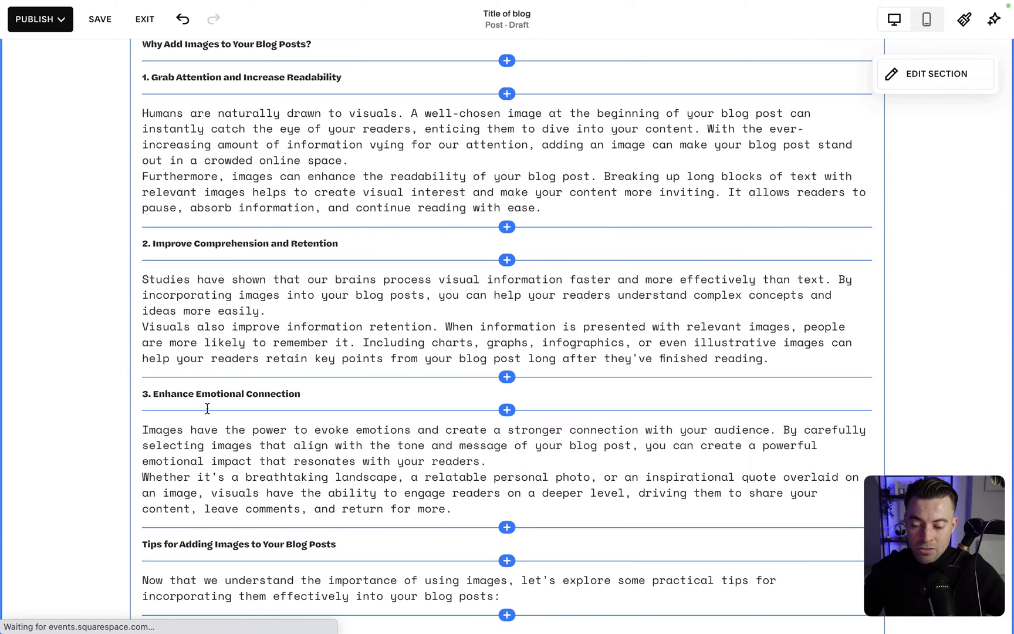
Step: Locate the Enhance Emotional Connection heading in the generated post text
{"action": "left_click", "coordinate": [185, 402]}
{"action": "left_click_drag", "start_coordinate": [301, 394], "coordinate": [233, 398]}
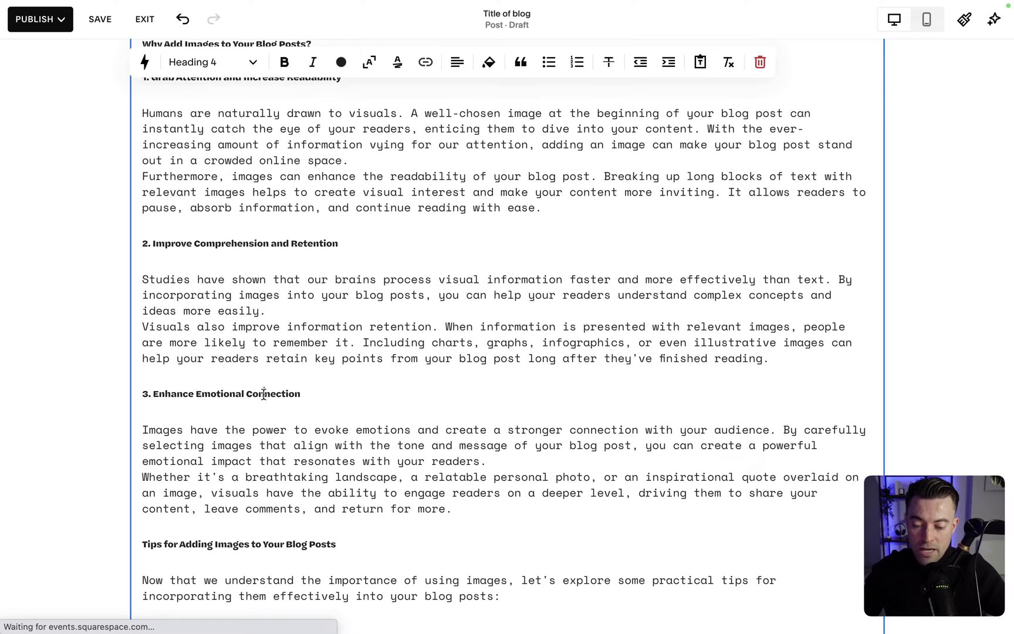
{"action": "left_click", "coordinate": [60, 430]}
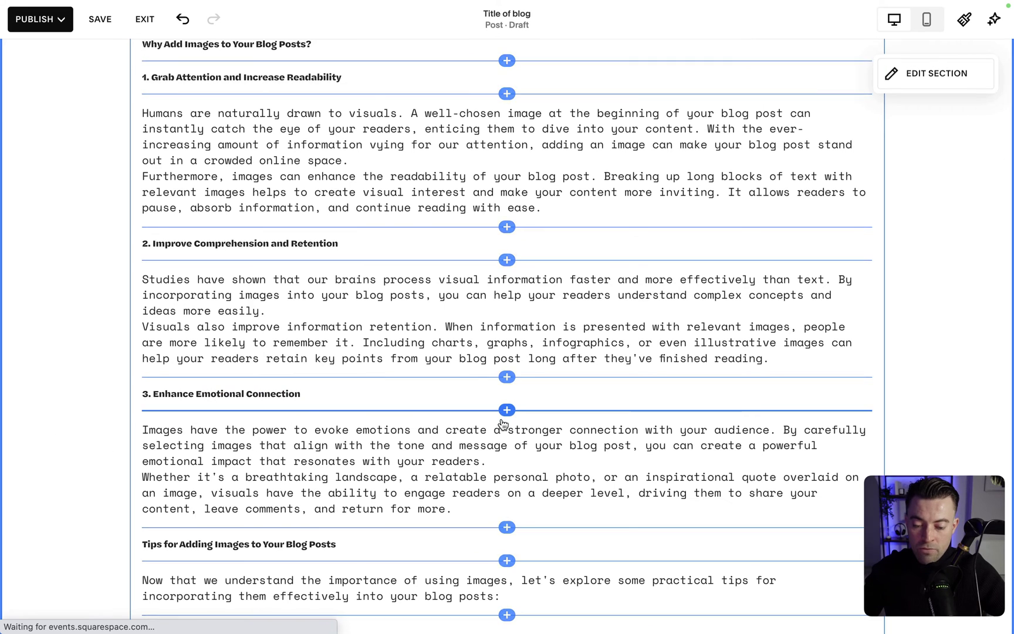
Step: Insert an image block below the heading with the clasped-hands photo from an 'emotional' stock search
{"action": "left_click", "coordinate": [507, 410]}
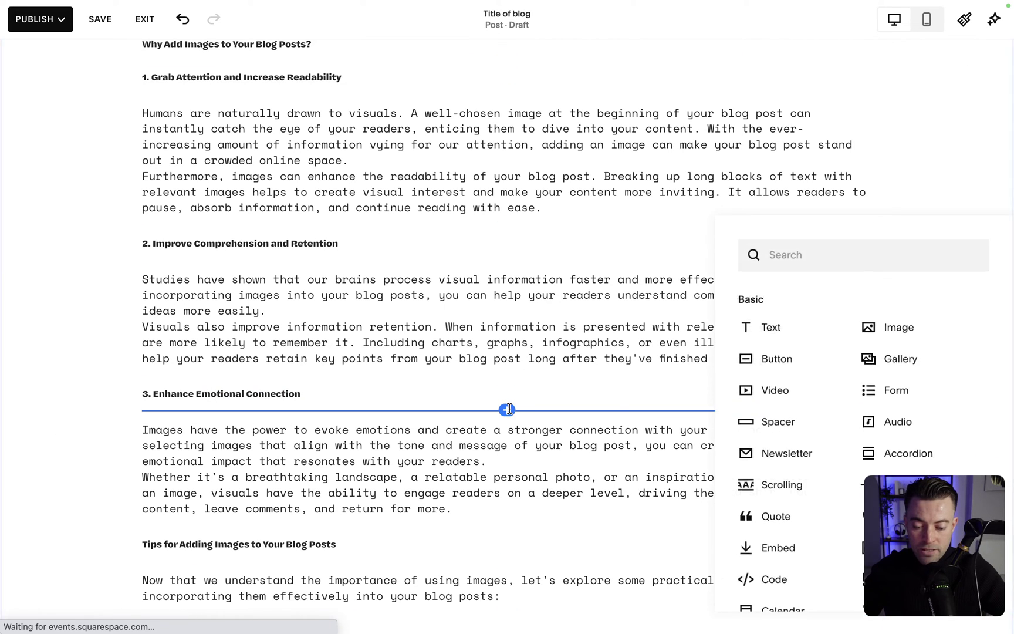
{"action": "left_click", "coordinate": [898, 329]}
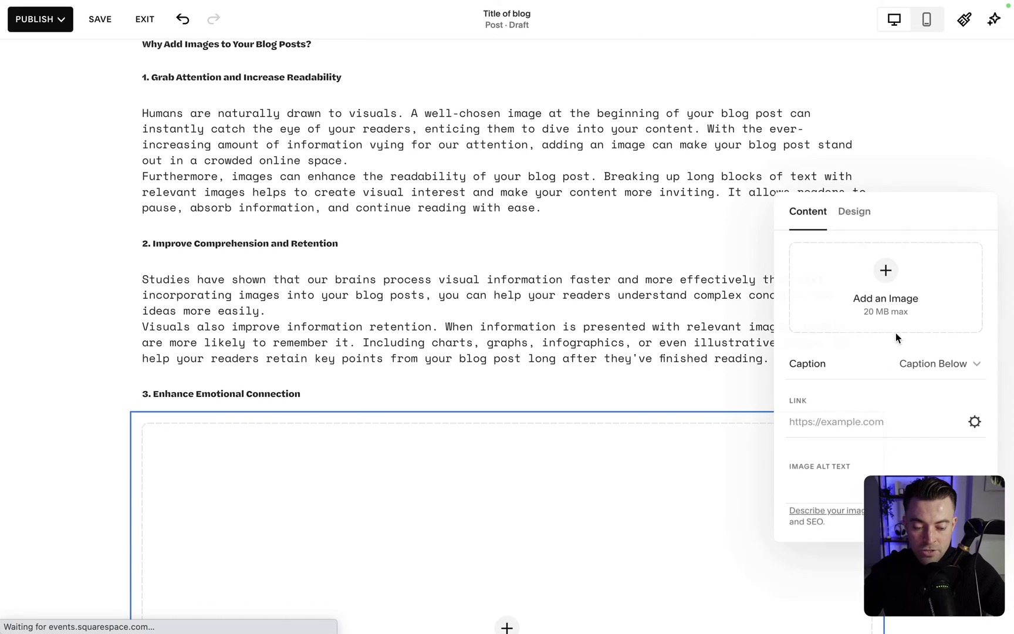
{"action": "left_click", "coordinate": [879, 293]}
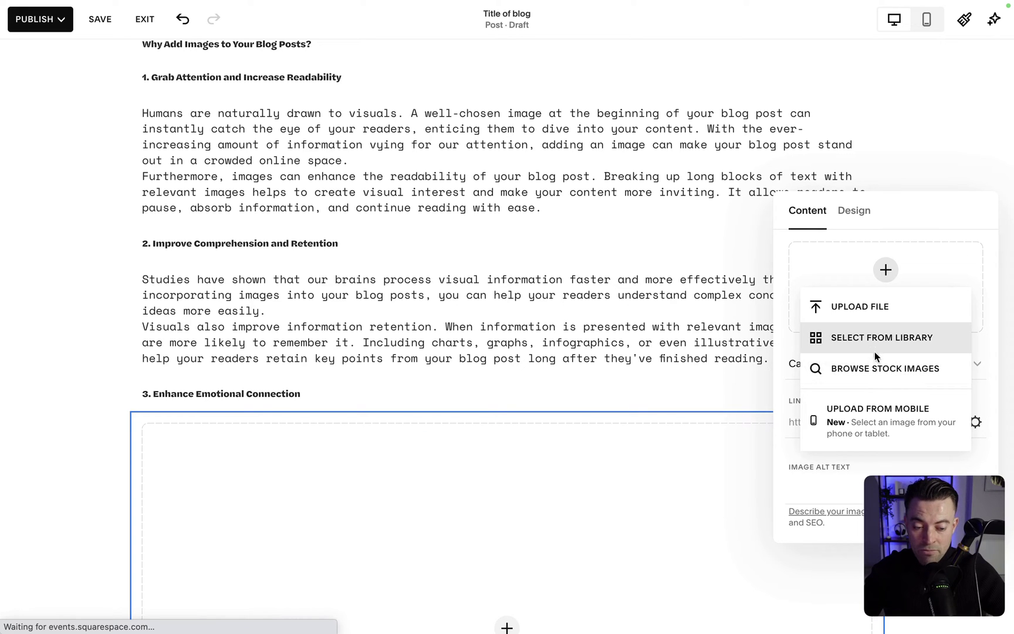
{"action": "left_click", "coordinate": [870, 374]}
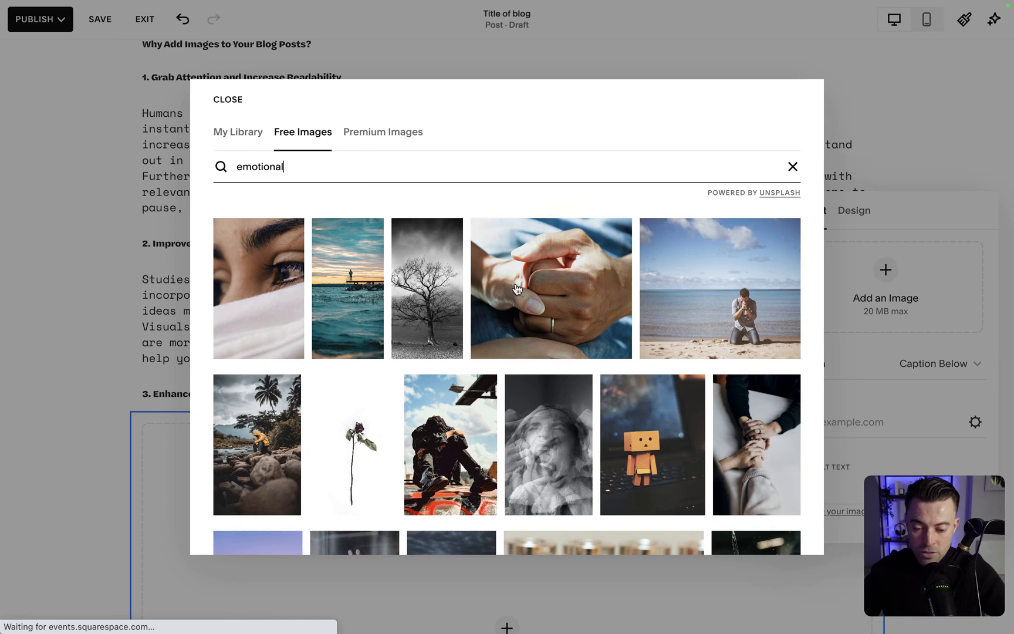
{"action": "left_click", "coordinate": [554, 302]}
{"action": "left_click", "coordinate": [651, 383]}
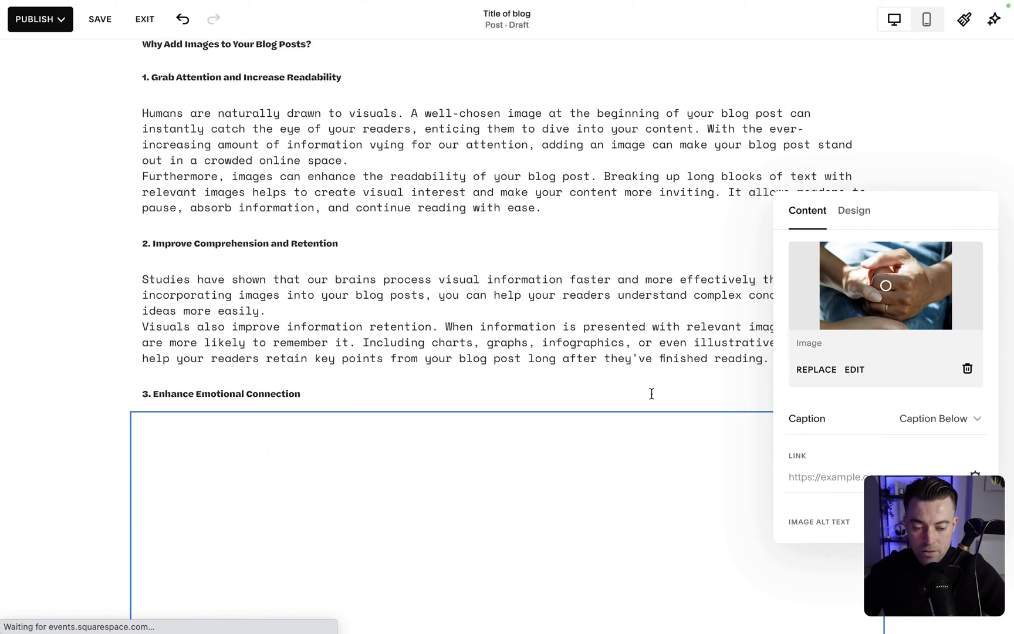
{"action": "scroll", "coordinate": [43, 457], "scroll_direction": "down", "scroll_amount": 6}
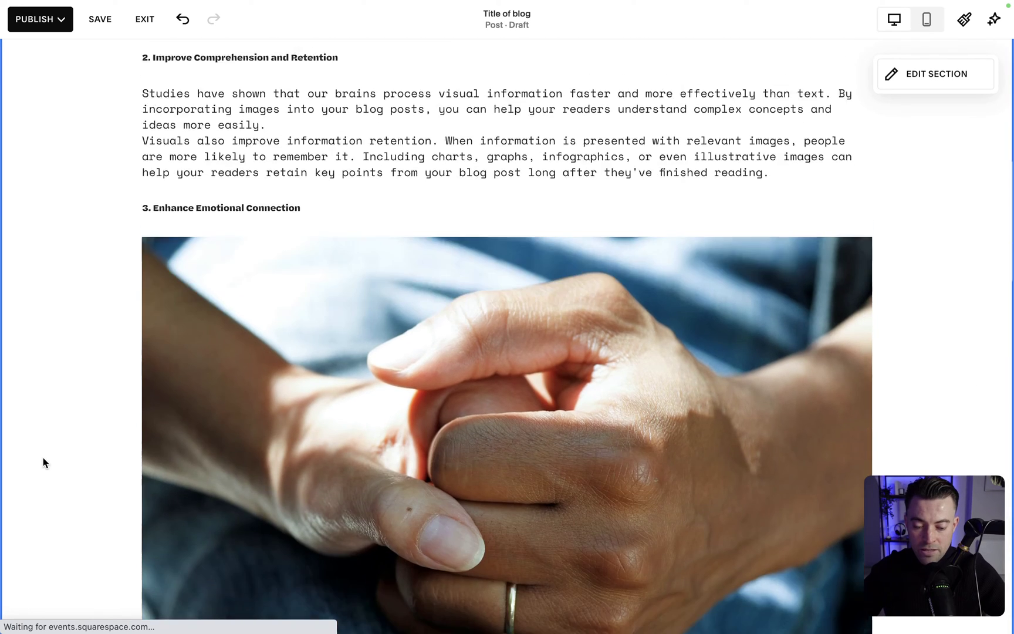
{"action": "scroll", "coordinate": [349, 388], "scroll_direction": "up", "scroll_amount": 3}
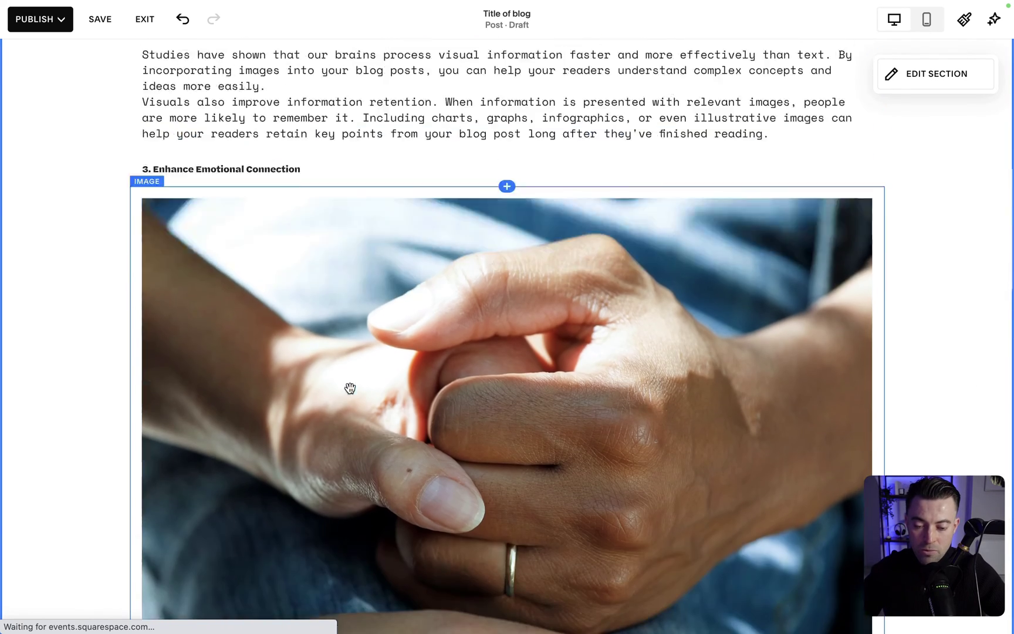
{"action": "scroll", "coordinate": [349, 388], "scroll_direction": "down", "scroll_amount": 3}
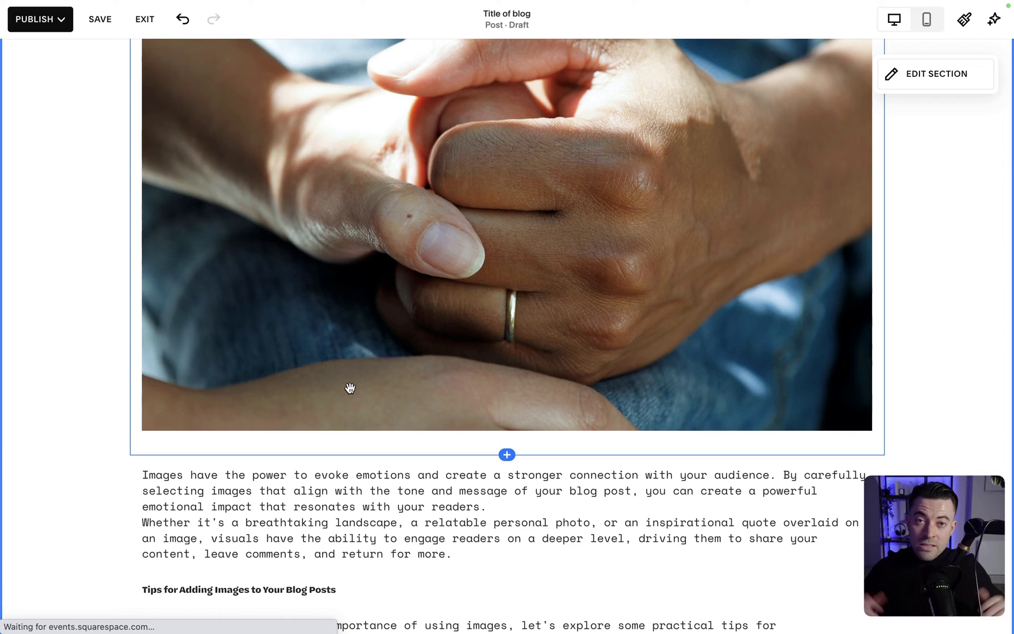
{"action": "scroll", "coordinate": [349, 387], "scroll_direction": "down", "scroll_amount": 1}
{"action": "scroll", "coordinate": [349, 387], "scroll_direction": "down", "scroll_amount": 2}
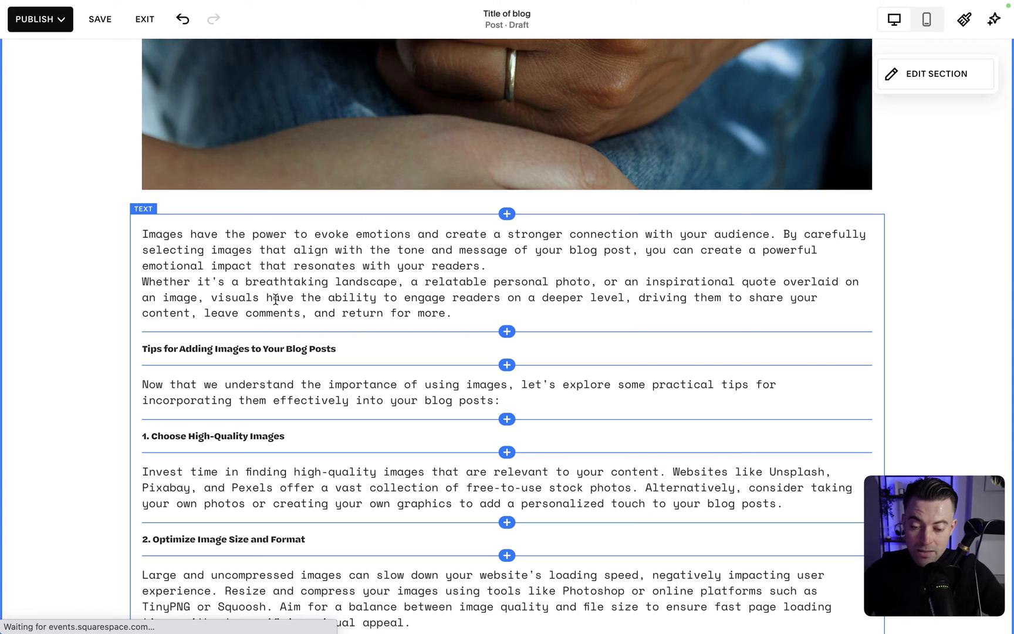
Step: Add a line break after the first emotional-connection paragraph
{"action": "left_click", "coordinate": [503, 266]}
{"action": "key", "text": "Return"}
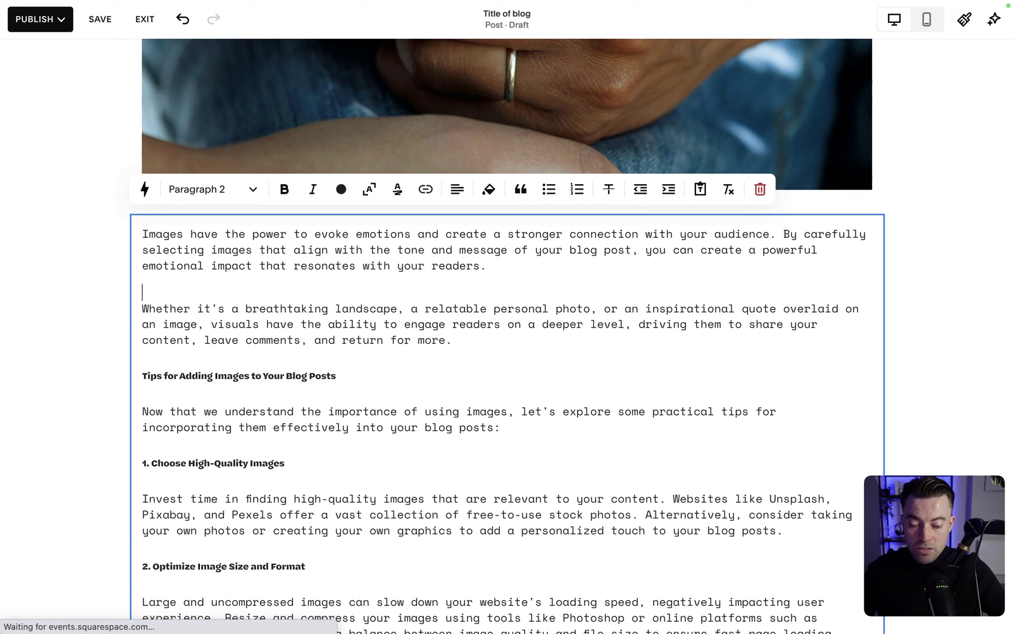
{"action": "key", "text": "Escape"}
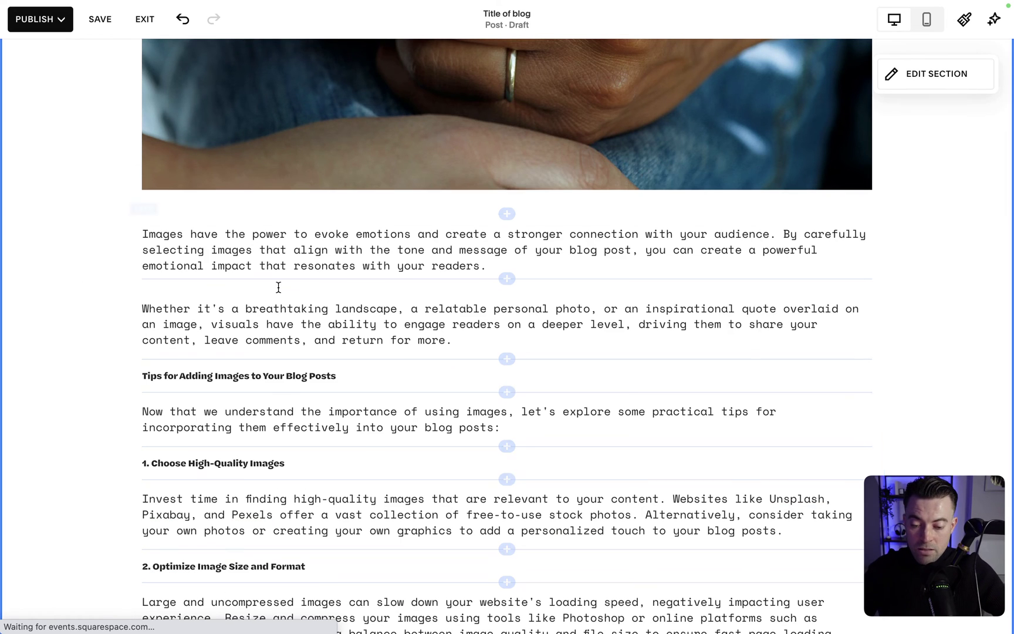
Step: Insert an empty image block between the two emotional-connection paragraphs
{"action": "left_click", "coordinate": [507, 279]}
{"action": "left_click", "coordinate": [896, 209]}
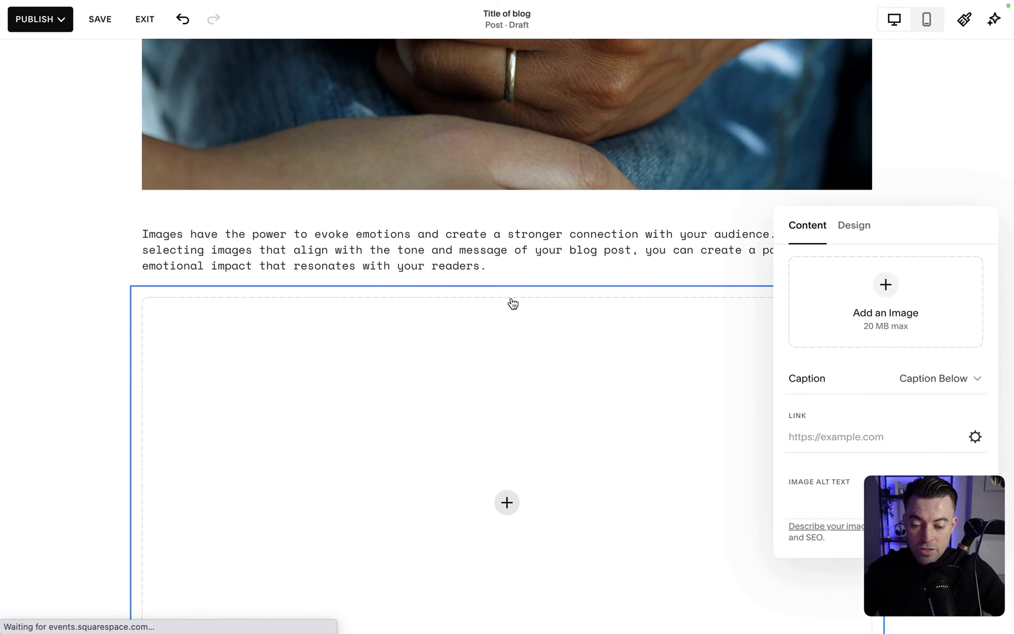
{"action": "left_click", "coordinate": [101, 353]}
{"action": "scroll", "coordinate": [353, 329], "scroll_direction": "up", "scroll_amount": 1}
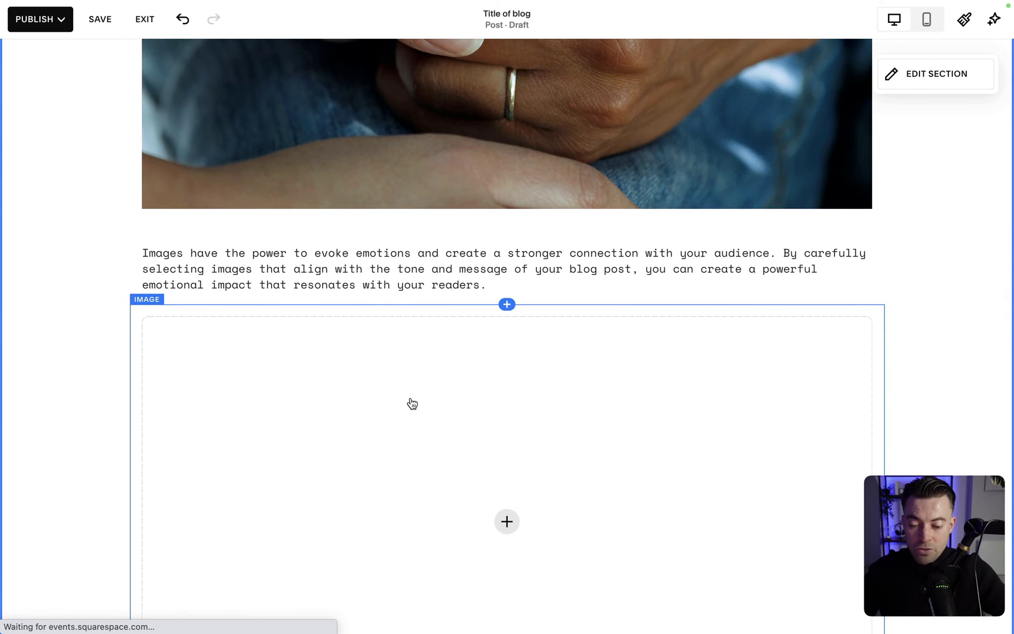
{"action": "scroll", "coordinate": [413, 403], "scroll_direction": "up", "scroll_amount": 3}
{"action": "mouse_move", "coordinate": [460, 476]}
{"action": "left_mouse_down"}
{"action": "mouse_move", "coordinate": [792, 235]}
{"action": "mouse_move", "coordinate": [768, 236]}
{"action": "left_mouse_up"}
Step: Fill the block with the free city-at-night stock photo beside the hands photo
{"action": "left_click", "coordinate": [695, 222]}
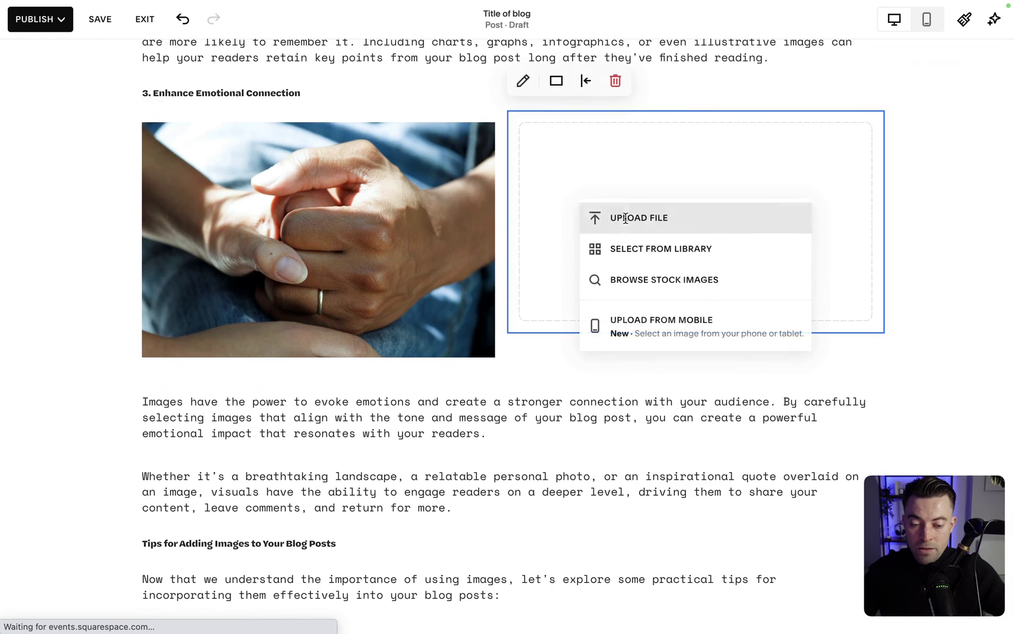
{"action": "left_click", "coordinate": [710, 249]}
{"action": "left_click", "coordinate": [289, 131]}
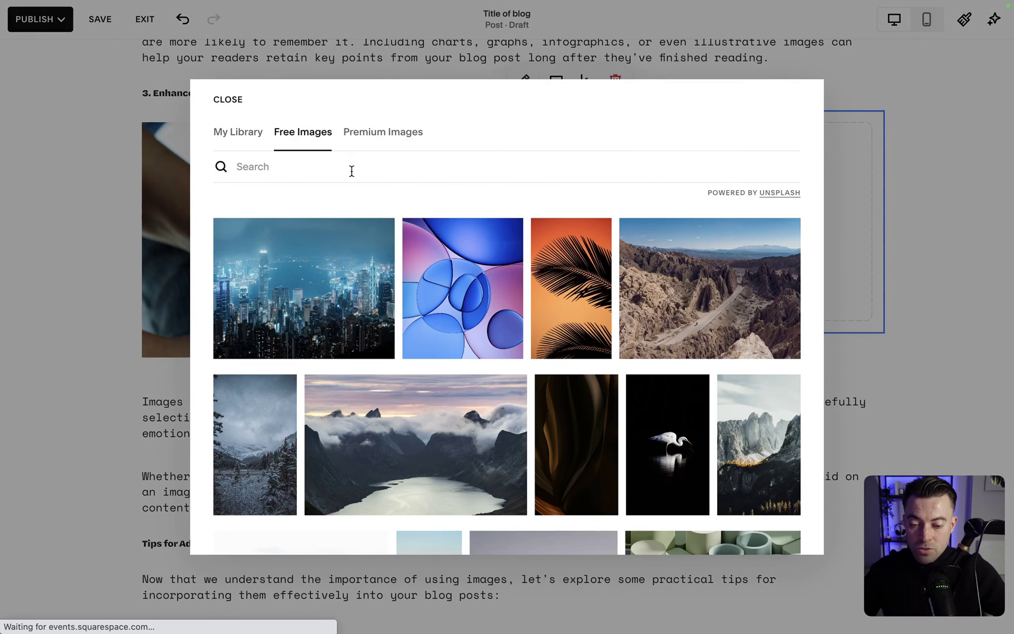
{"action": "left_click", "coordinate": [316, 291]}
{"action": "left_click", "coordinate": [681, 365]}
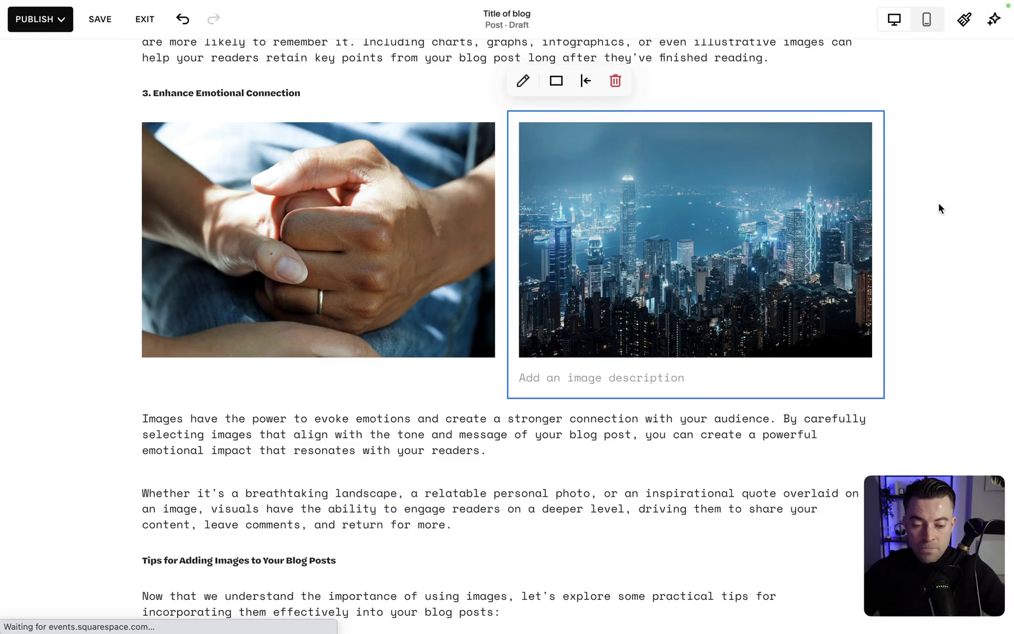
{"action": "left_click", "coordinate": [919, 208]}
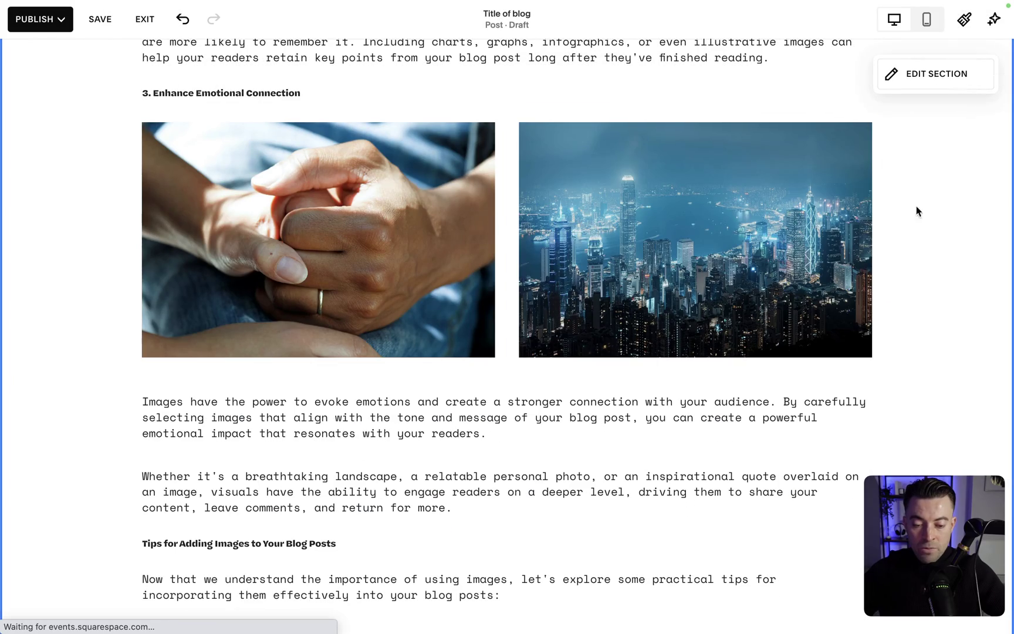
{"action": "scroll", "coordinate": [766, 440], "scroll_direction": "down", "scroll_amount": 1}
{"action": "scroll", "coordinate": [765, 441], "scroll_direction": "up", "scroll_amount": 15}
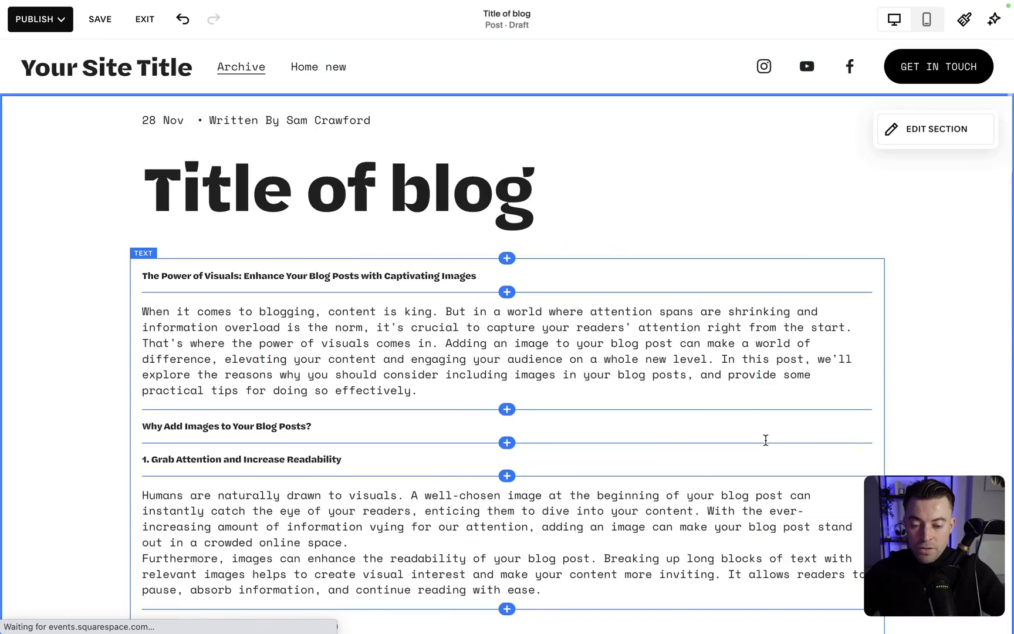
{"action": "scroll", "coordinate": [765, 440], "scroll_direction": "down", "scroll_amount": 3}
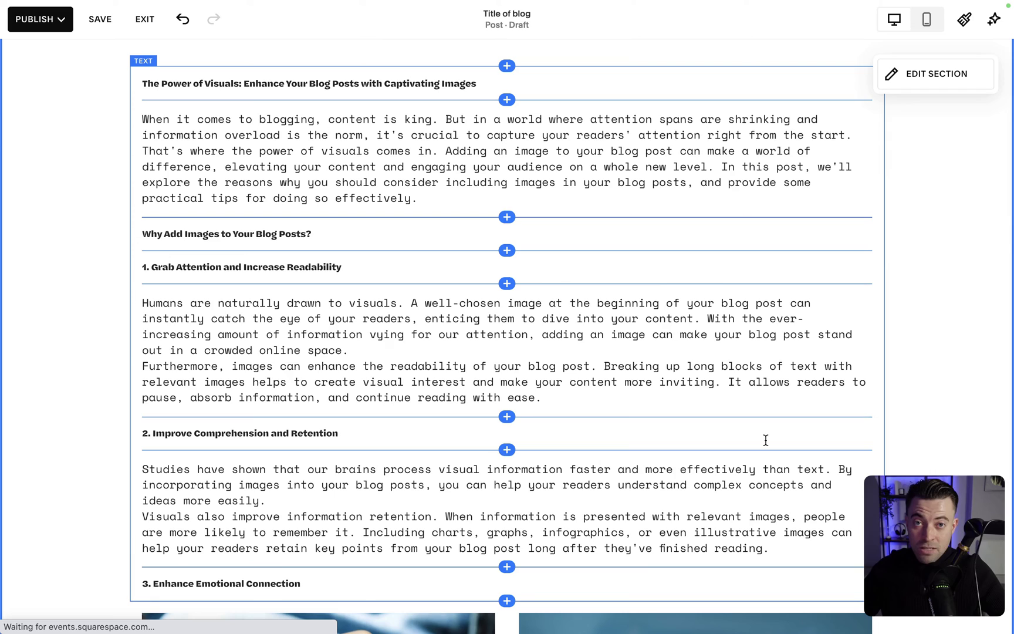